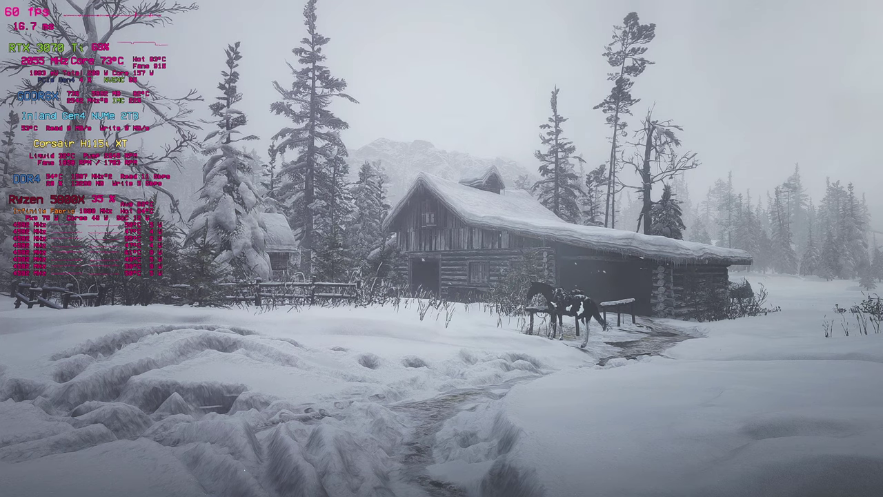
# Go from the pause menu into Settings and open the Graphics page
pyautogui.press('Escape')
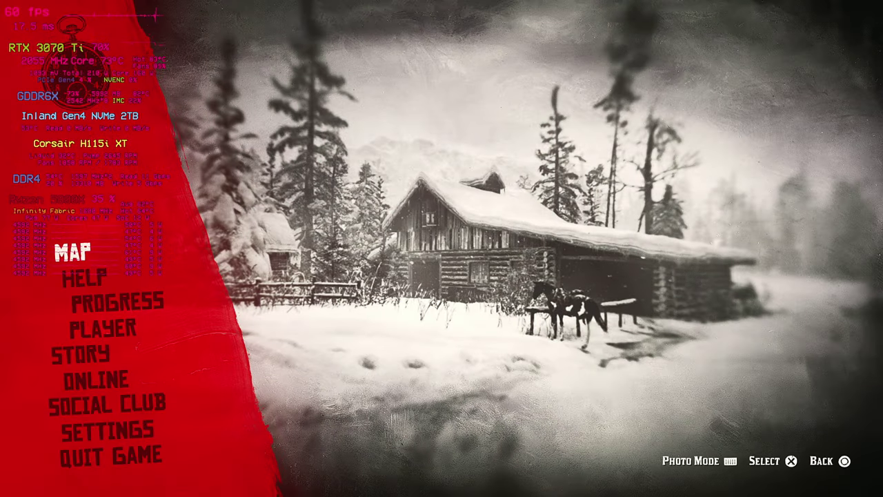
pyautogui.press('Down')
pyautogui.press('Down')
pyautogui.press('Down')
pyautogui.press('Down')
pyautogui.press('Down')
pyautogui.press('Down')
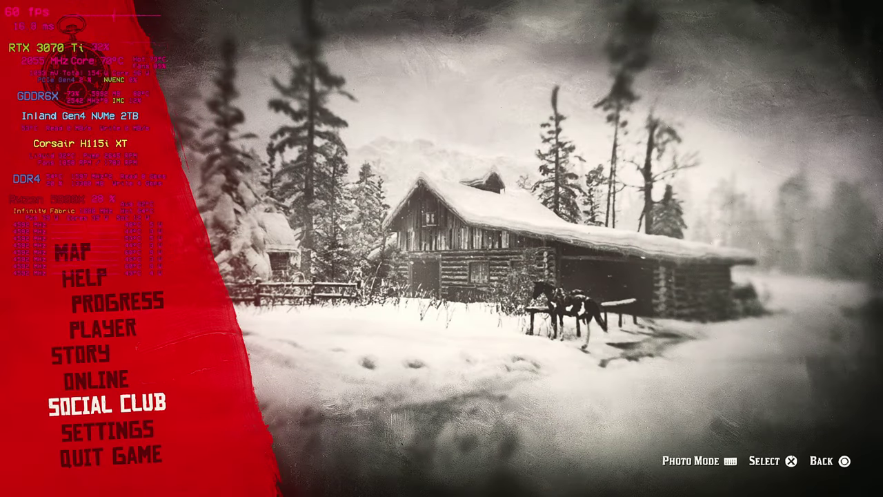
pyautogui.press('Return')
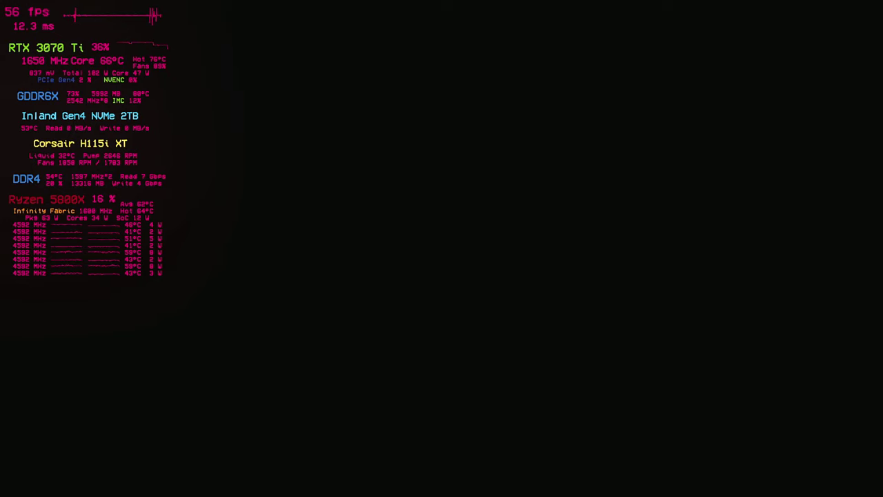
pyautogui.press('Return')
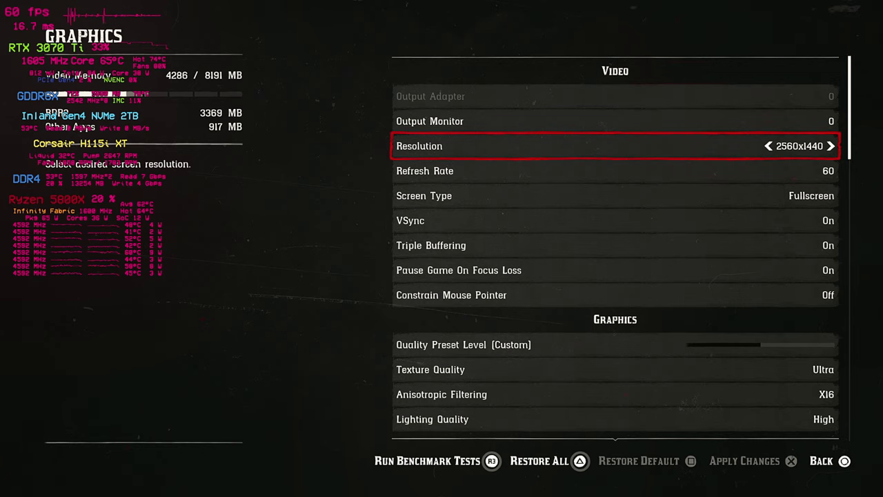
# Review the graphics and advanced options, stopping near NVIDIA DLSS on Quality with Vulkan API
pyautogui.press('Down')
pyautogui.press('Down')
pyautogui.press('Down')
pyautogui.press('Down')
pyautogui.press('Down')
pyautogui.press('Down')
pyautogui.press('Down')
pyautogui.press('Down')
pyautogui.press('Down')
pyautogui.press('Down')
pyautogui.press('Down')
pyautogui.press('Down')
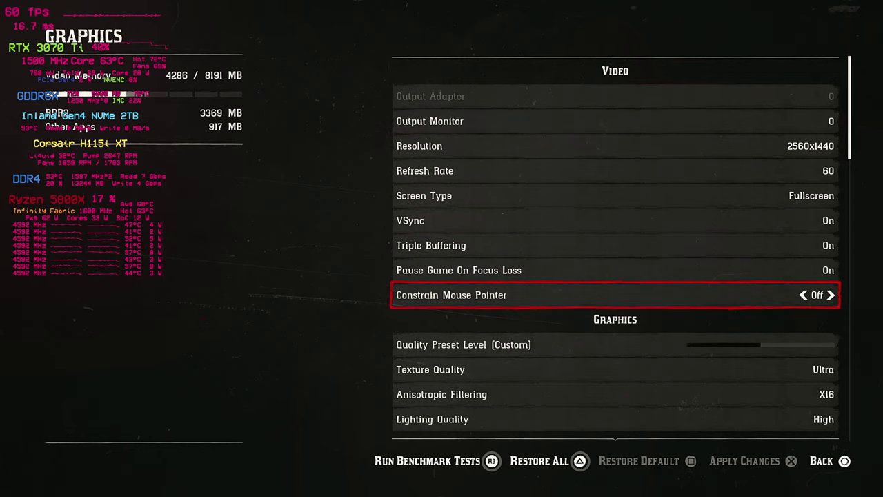
pyautogui.press('Down')
pyautogui.press('Down')
pyautogui.press('Down')
pyautogui.press('Down')
pyautogui.press('Down')
pyautogui.press('Down')
pyautogui.press('Down')
pyautogui.press('Down')
pyautogui.press('Down')
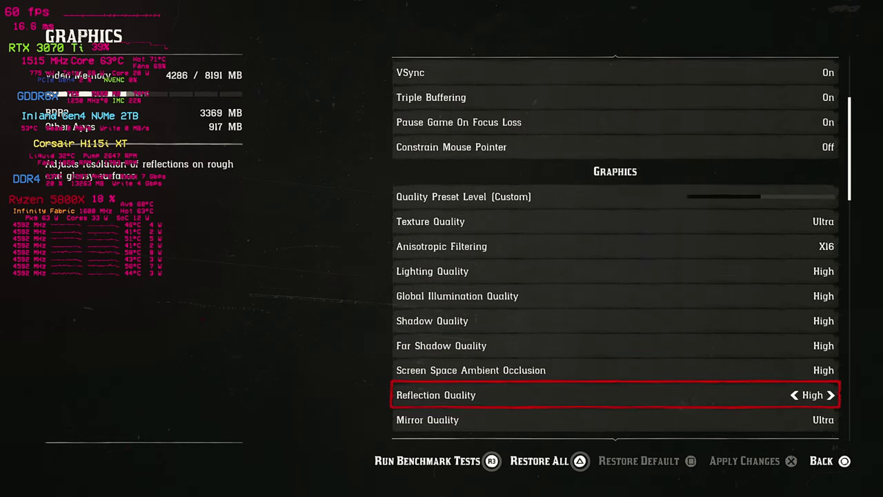
pyautogui.press('Down')
pyautogui.press('Down')
pyautogui.press('Down')
pyautogui.press('Down')
pyautogui.press('Down')
pyautogui.press('Down')
pyautogui.press('Down')
pyautogui.press('Down')
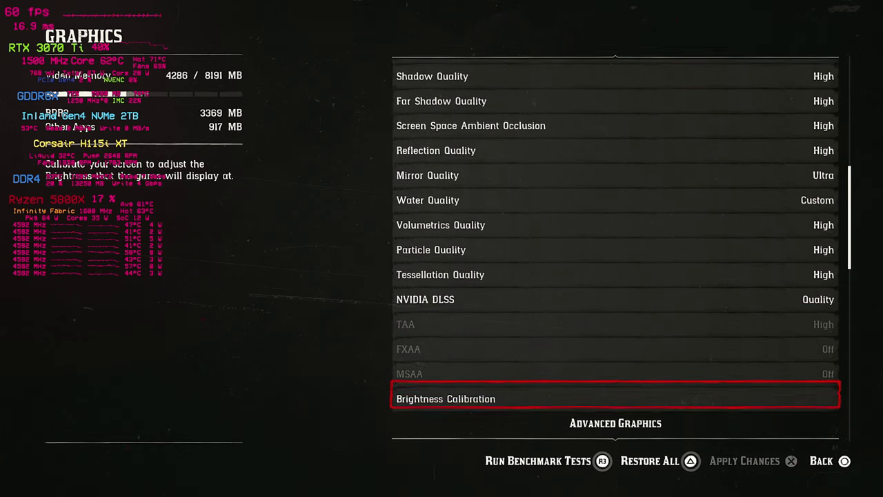
pyautogui.press('Down')
pyautogui.press('Down')
pyautogui.press('Down')
pyautogui.press('Down')
pyautogui.press('Down')
pyautogui.press('Down')
pyautogui.press('Down')
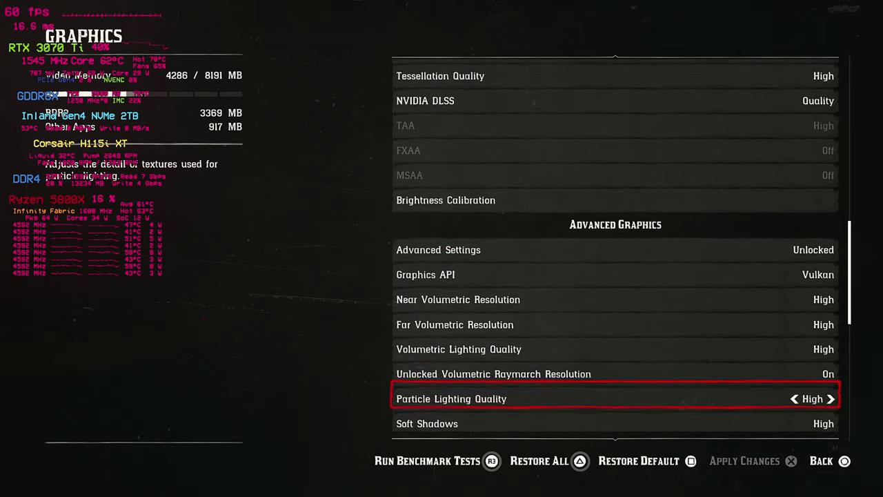
pyautogui.press('Down')
pyautogui.press('Down')
pyautogui.press('Down')
pyautogui.press('Down')
pyautogui.press('Down')
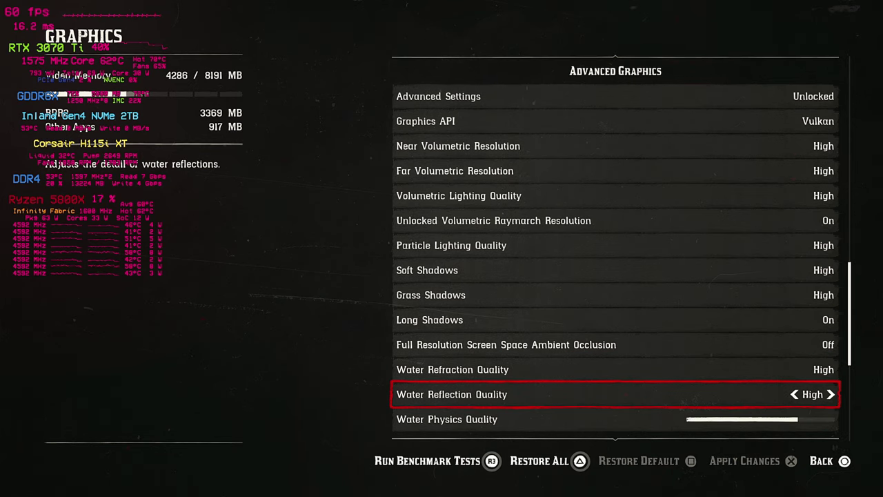
pyautogui.press('Down')
pyautogui.press('Down')
pyautogui.press('Down')
pyautogui.press('Down')
pyautogui.press('Down')
pyautogui.press('Down')
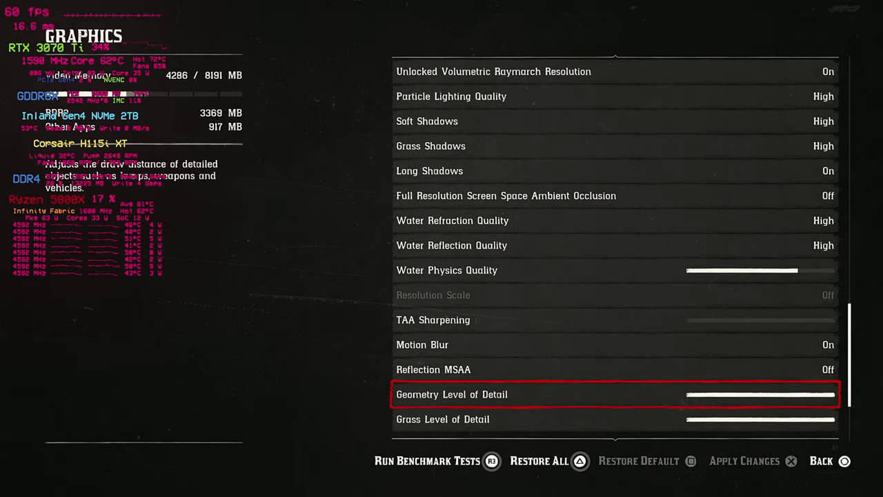
pyautogui.press('Down')
pyautogui.press('Down')
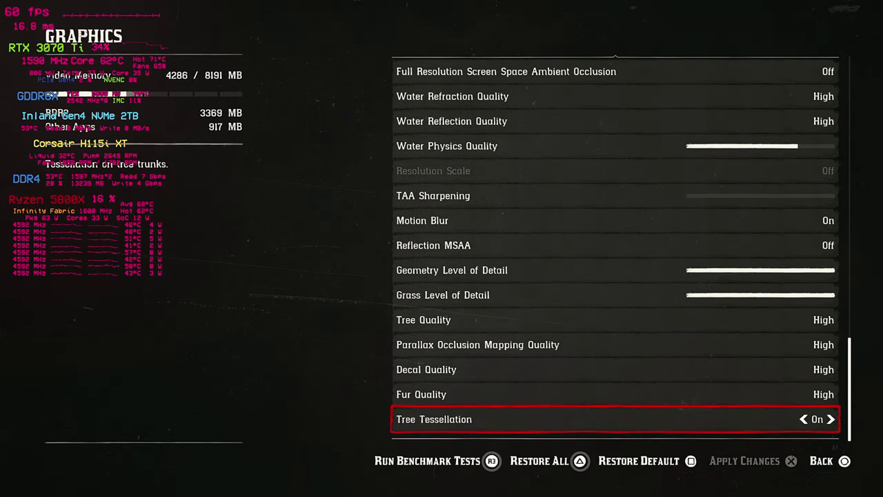
pyautogui.press('Up')
pyautogui.press('Up')
pyautogui.press('Up')
pyautogui.press('Up')
pyautogui.press('Up')
pyautogui.press('Up')
pyautogui.press('Up')
pyautogui.press('Up')
pyautogui.press('Up')
pyautogui.press('Up')
pyautogui.press('Up')
pyautogui.press('Up')
pyautogui.press('Up')
pyautogui.press('Up')
pyautogui.press('Up')
pyautogui.press('Up')
pyautogui.press('Up')
pyautogui.press('Up')
pyautogui.press('Up')
pyautogui.press('Up')
pyautogui.press('Up')
pyautogui.press('Up')
pyautogui.press('Up')
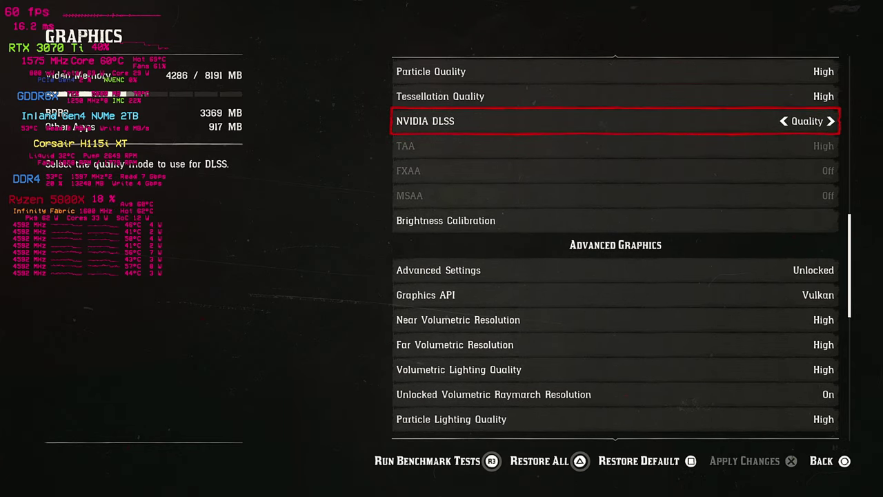
# Exit Settings and the pause menu to resume play, then bring up the ReShade overlay
pyautogui.press('Escape')
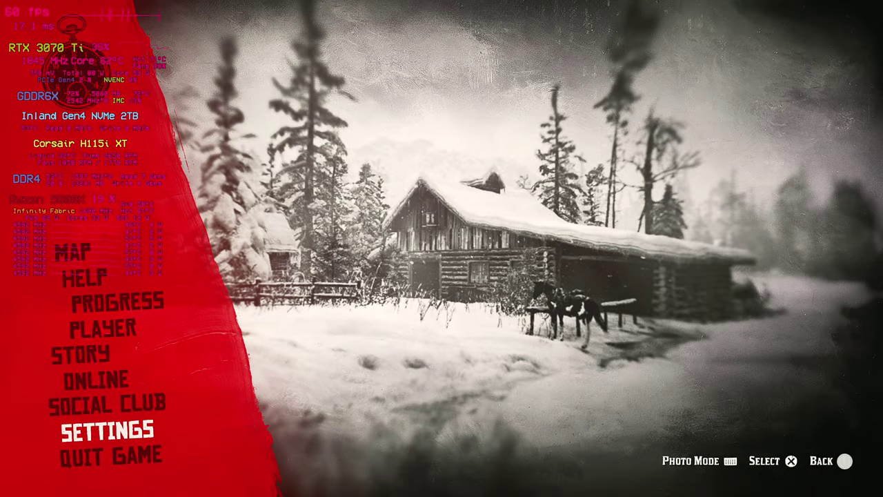
pyautogui.press('Escape')
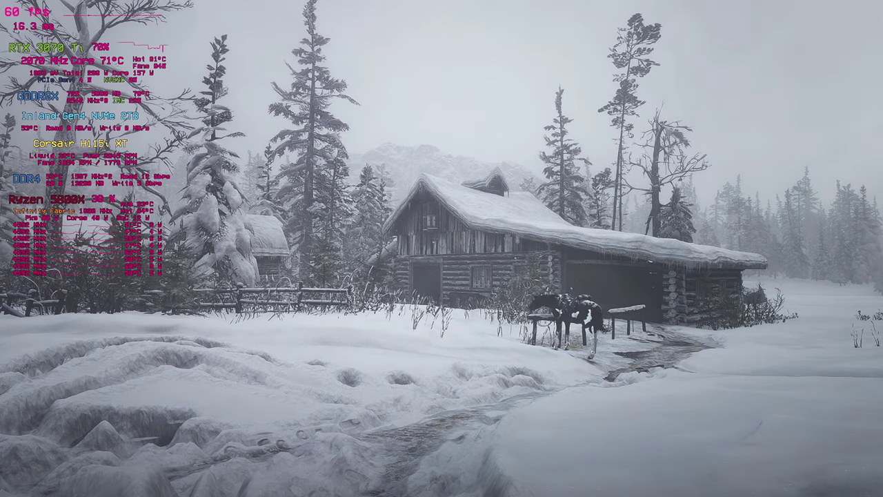
pyautogui.press('Home')
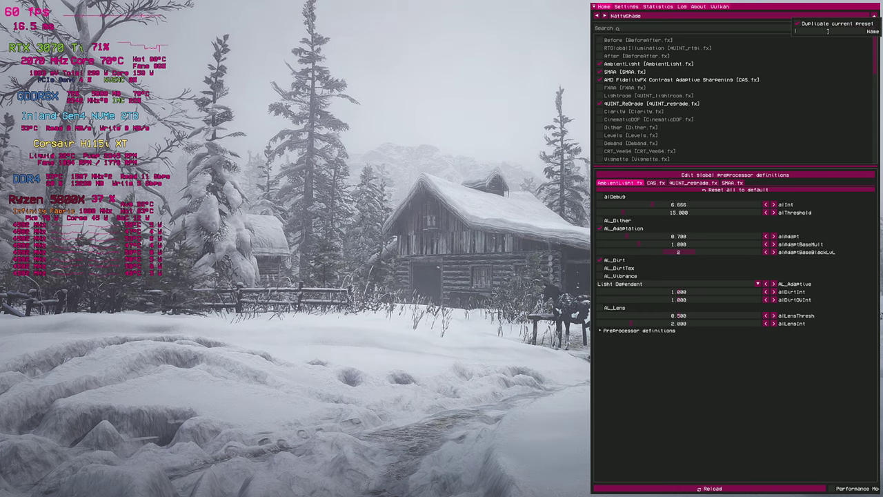
# Name the duplicated NattyShade preset 'NattyShade-RTGI' and confirm it
pyautogui.write('NattyShade-RTGI')
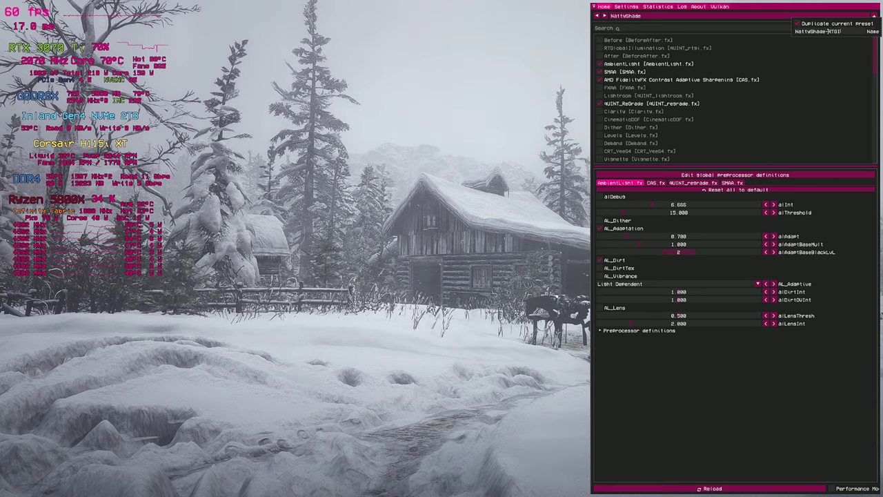
pyautogui.press('Return')
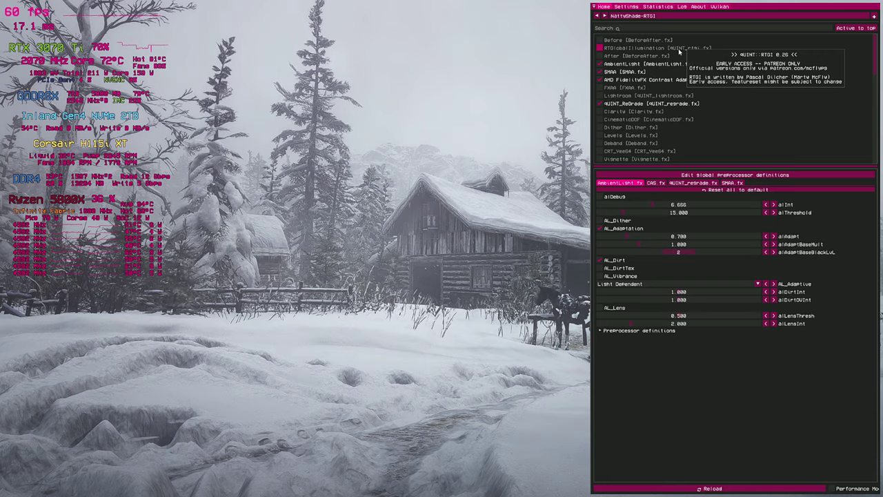
# Enable RTGlobalIllumination and set its debug output to Lighting Channel
pyautogui.click(678, 49)
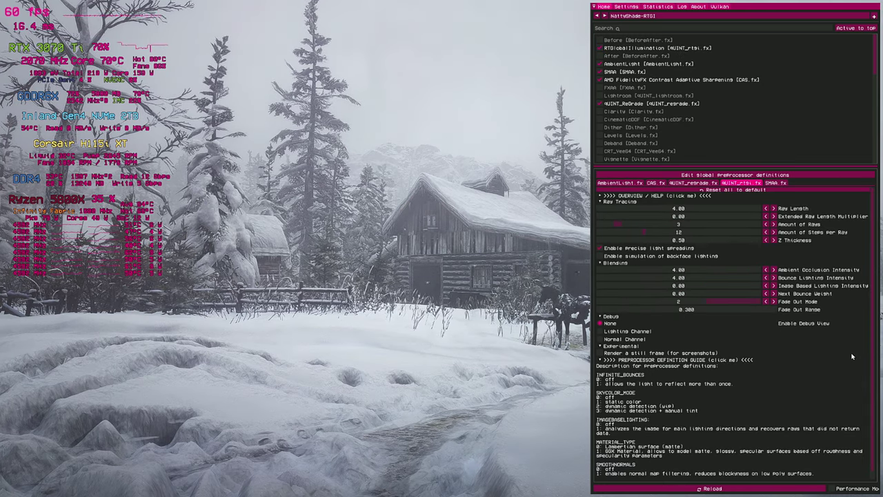
pyautogui.click(627, 331)
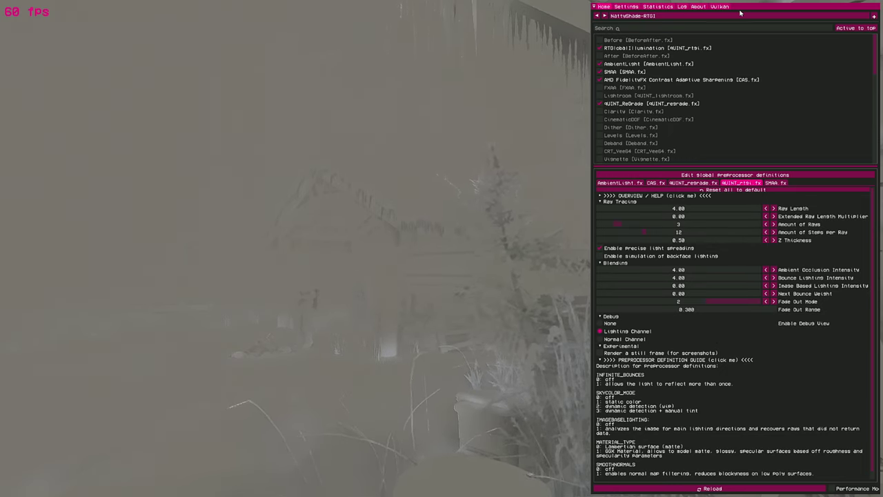
# Show the Vulkan page listing the game's depth buffers with resolutions and draw calls
pyautogui.click(724, 7)
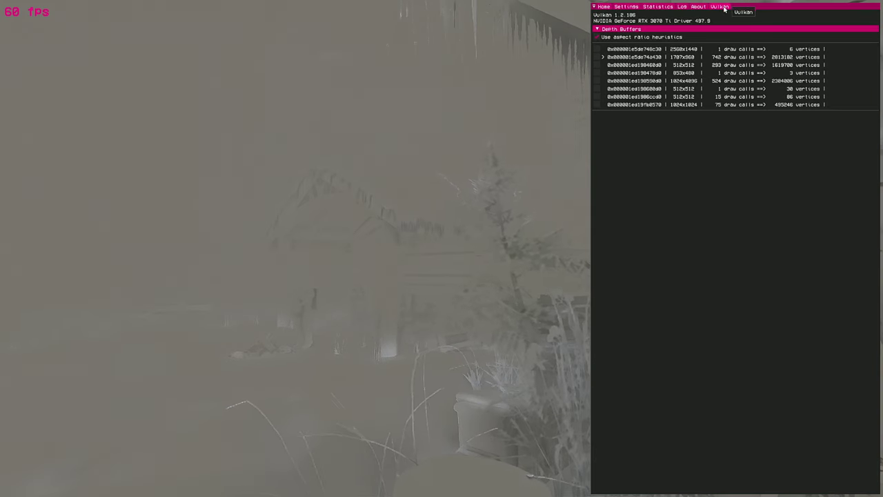